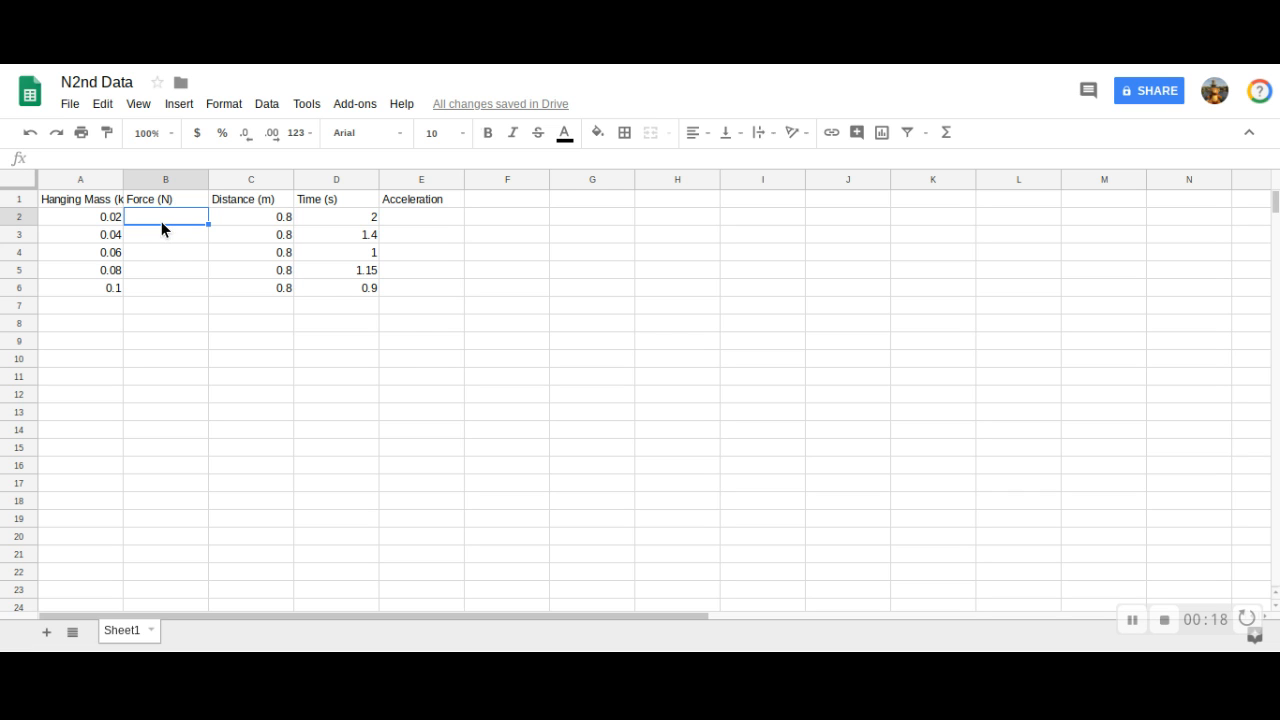
Step: Calculate the force in B2 with the formula =9.8*A2 and fill it down to B6
text(=)
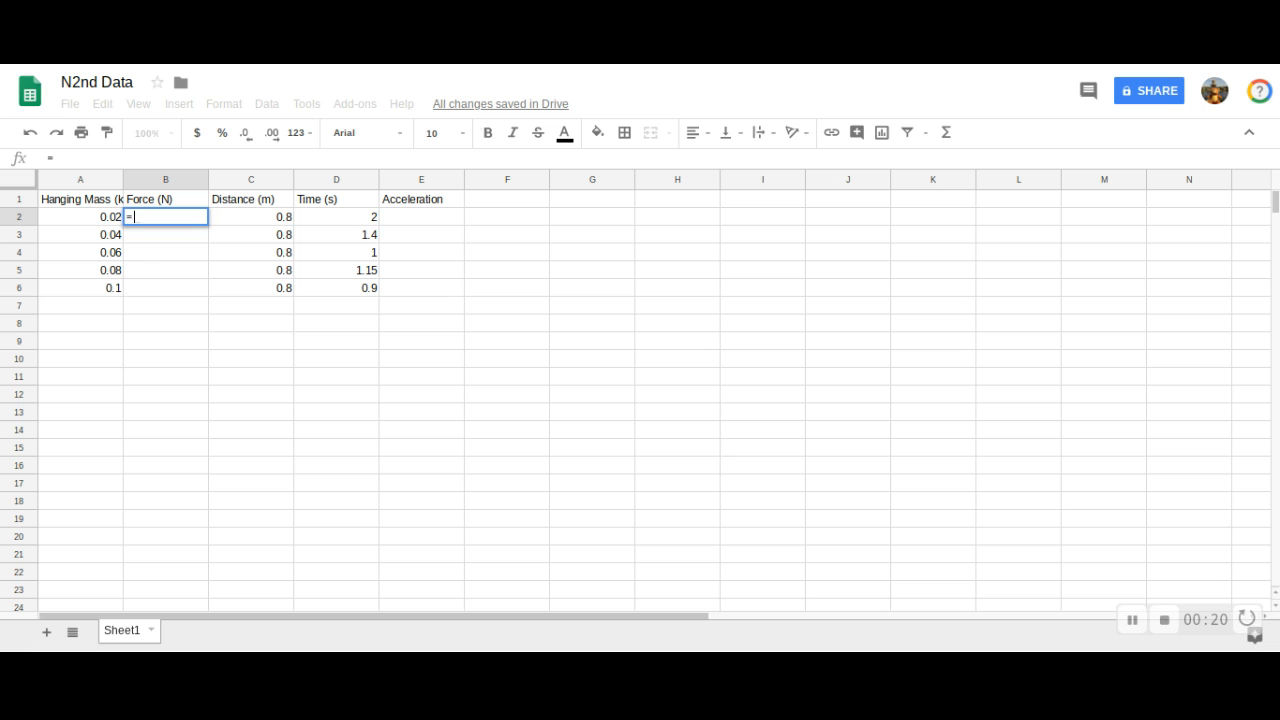
text(9)
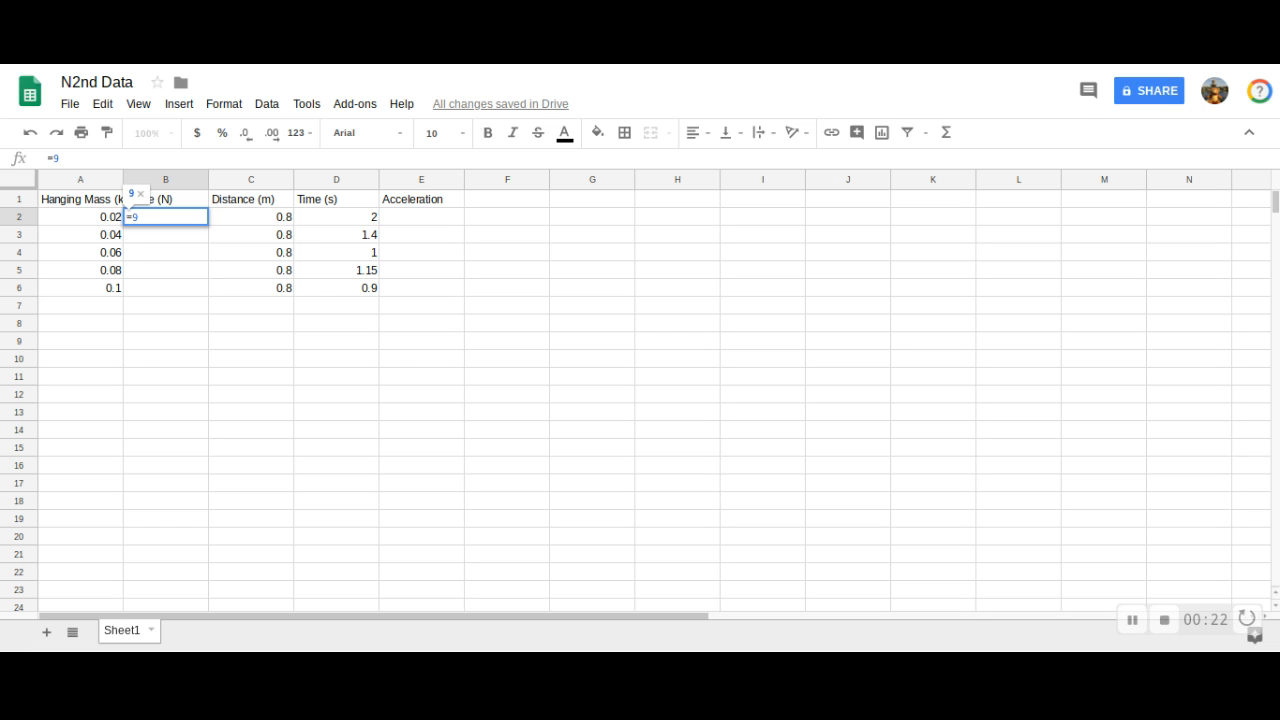
text(.8*)
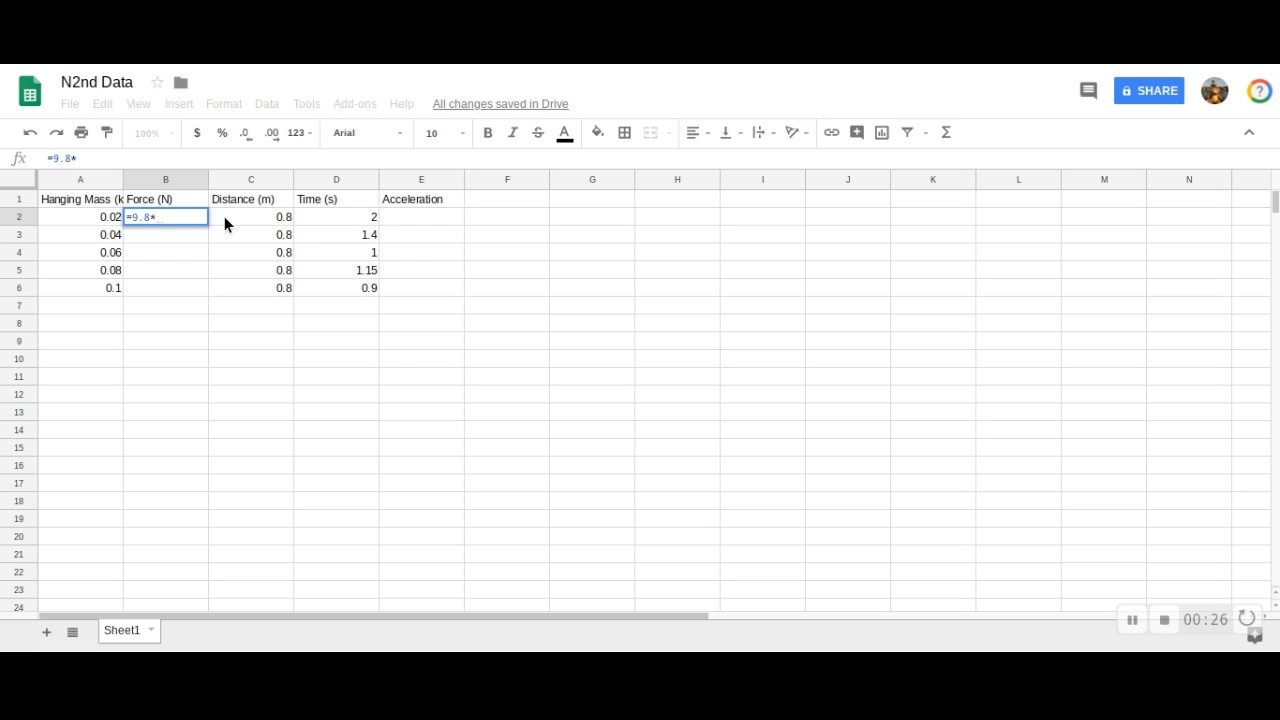
click(97, 215)
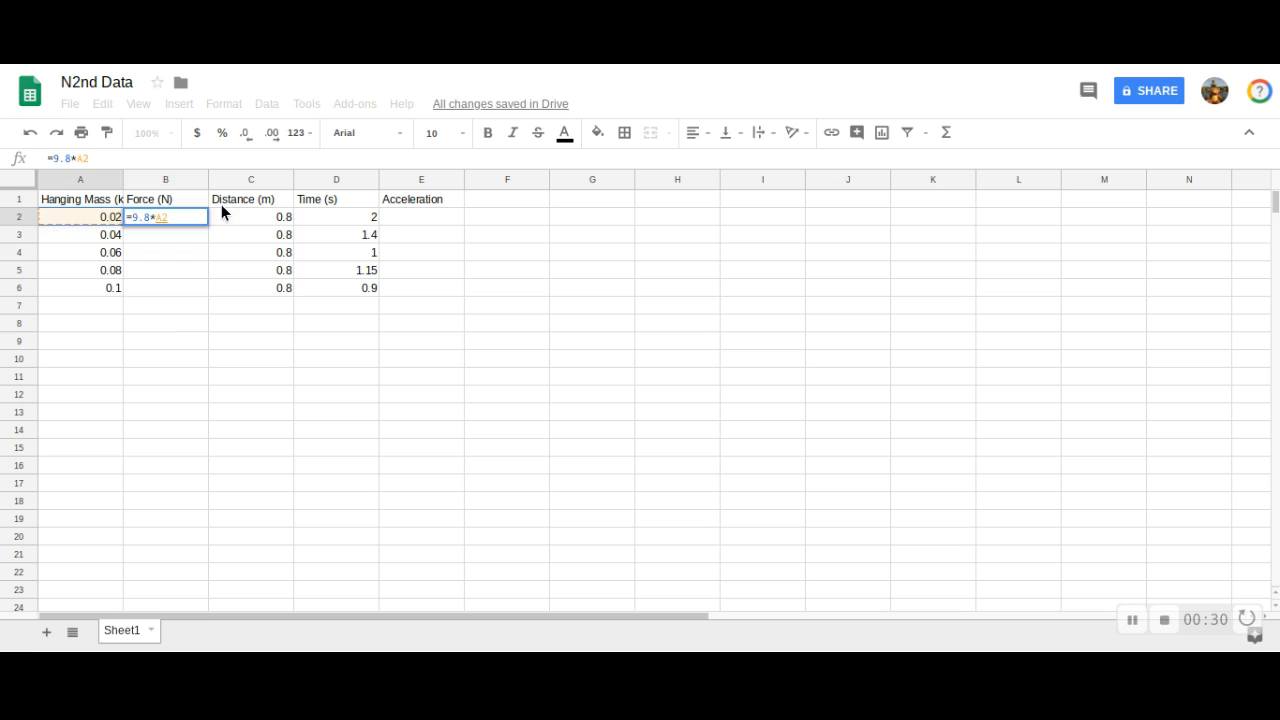
key(Return)
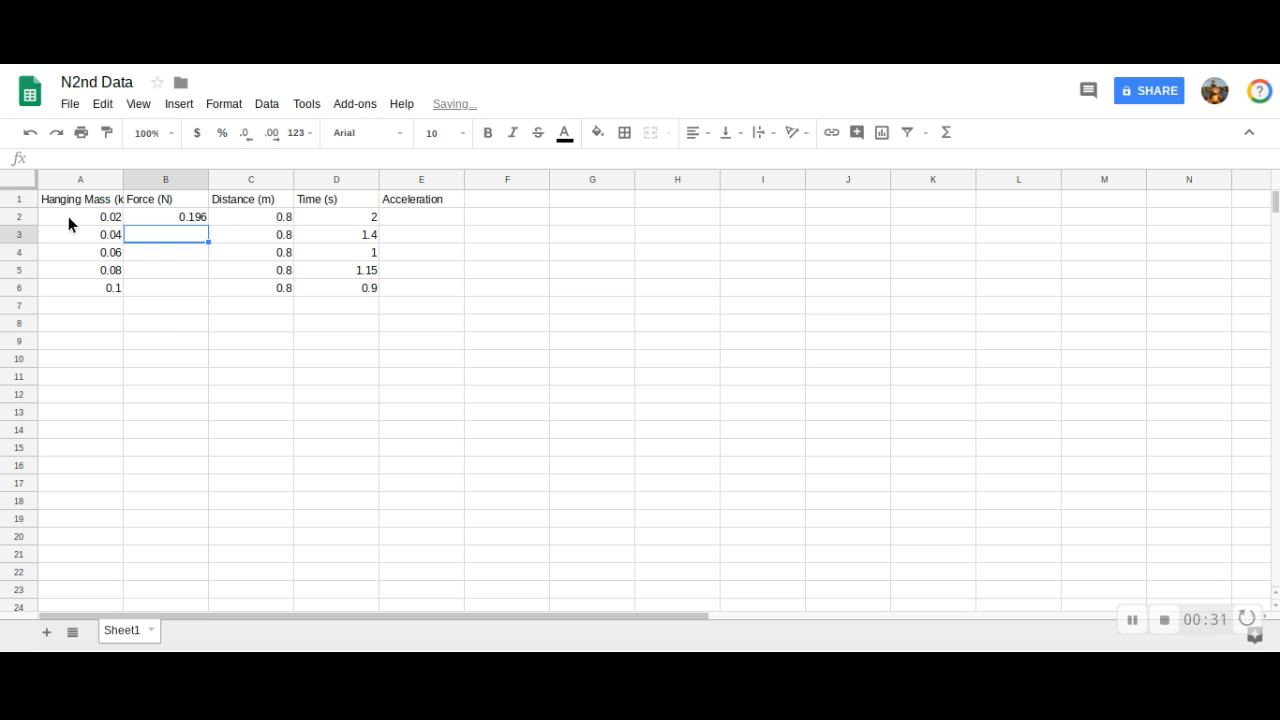
click(150, 215)
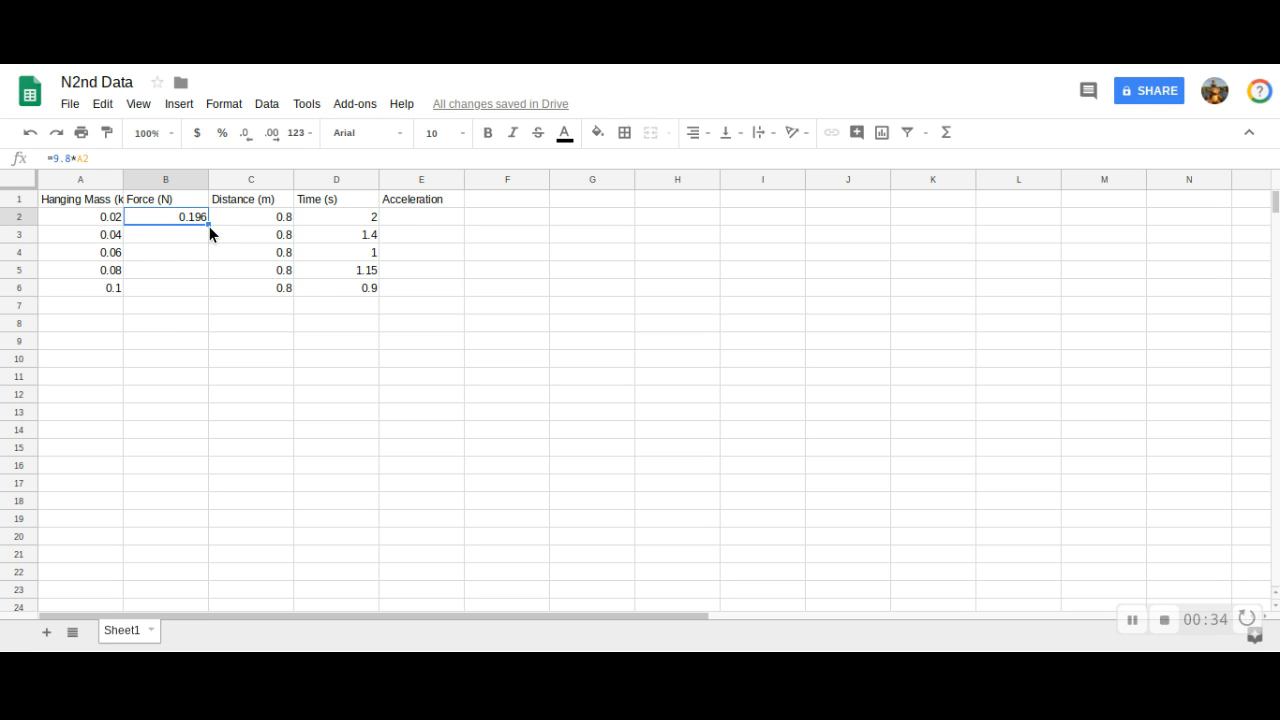
drag(208, 225, 211, 280)
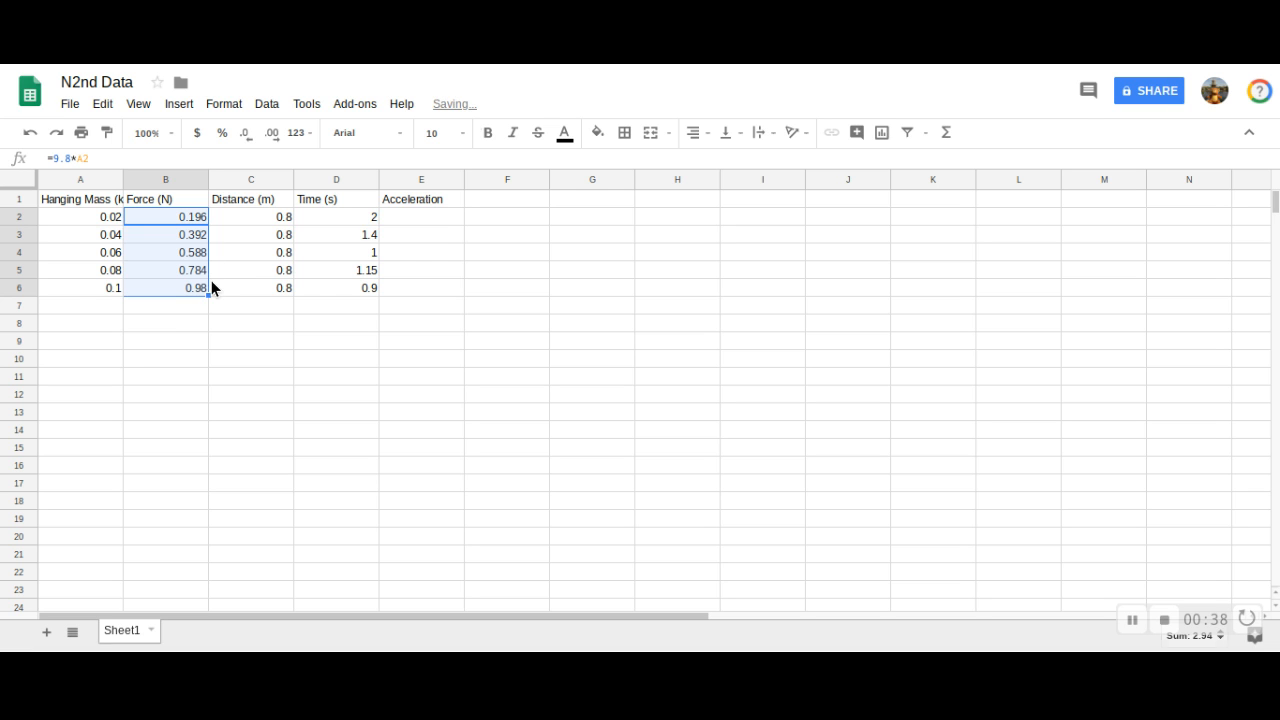
Step: Calculate the acceleration in E2 with the formula =2*C2/D2^2 and fill it down to E6
click(400, 215)
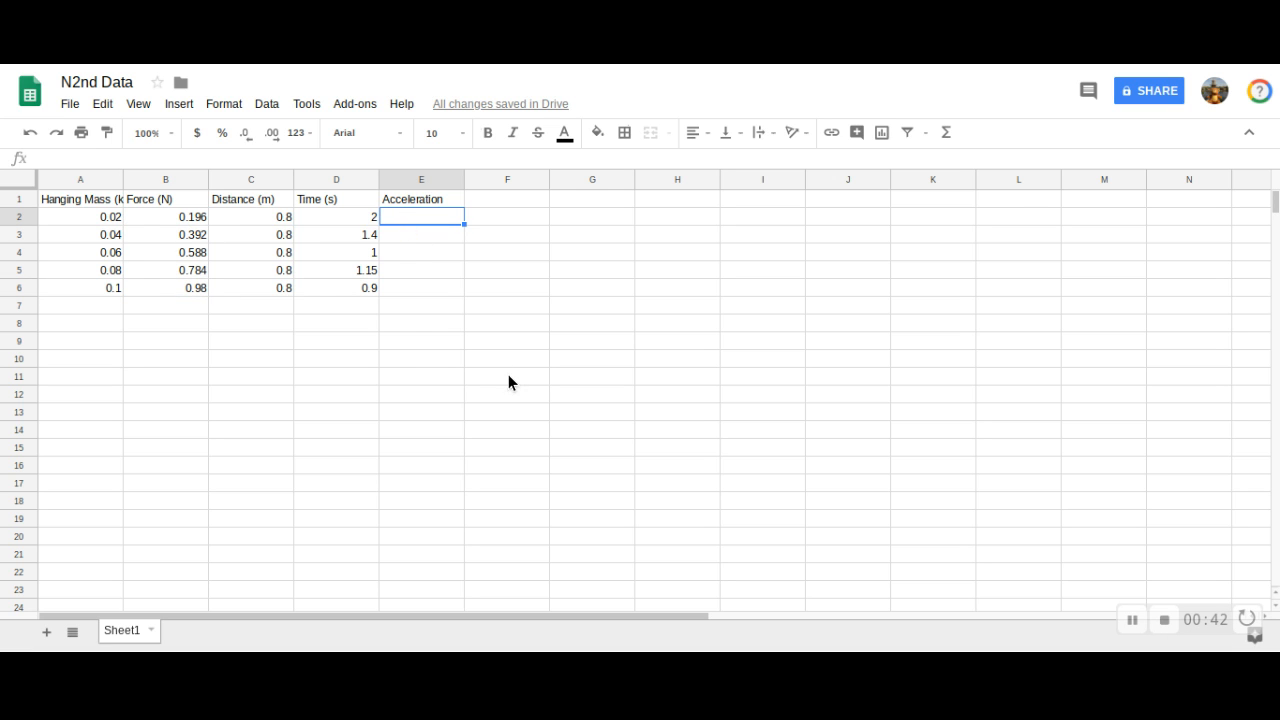
text(=)
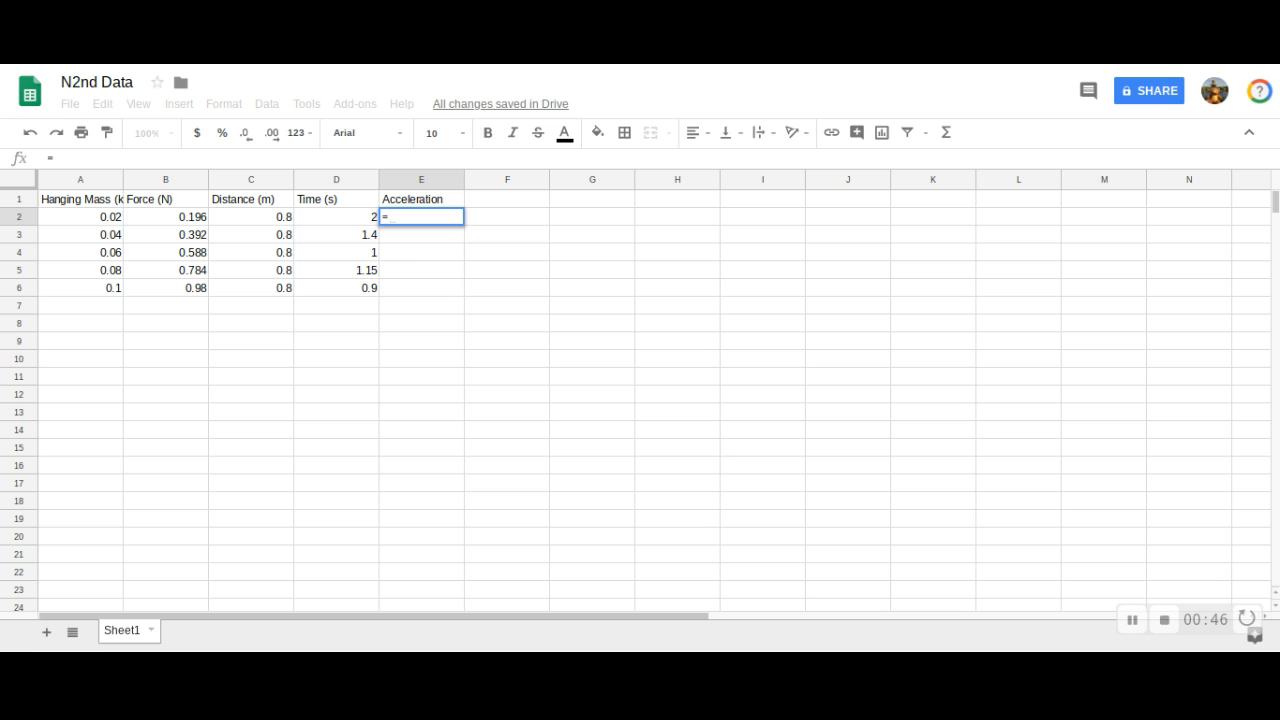
text(2)
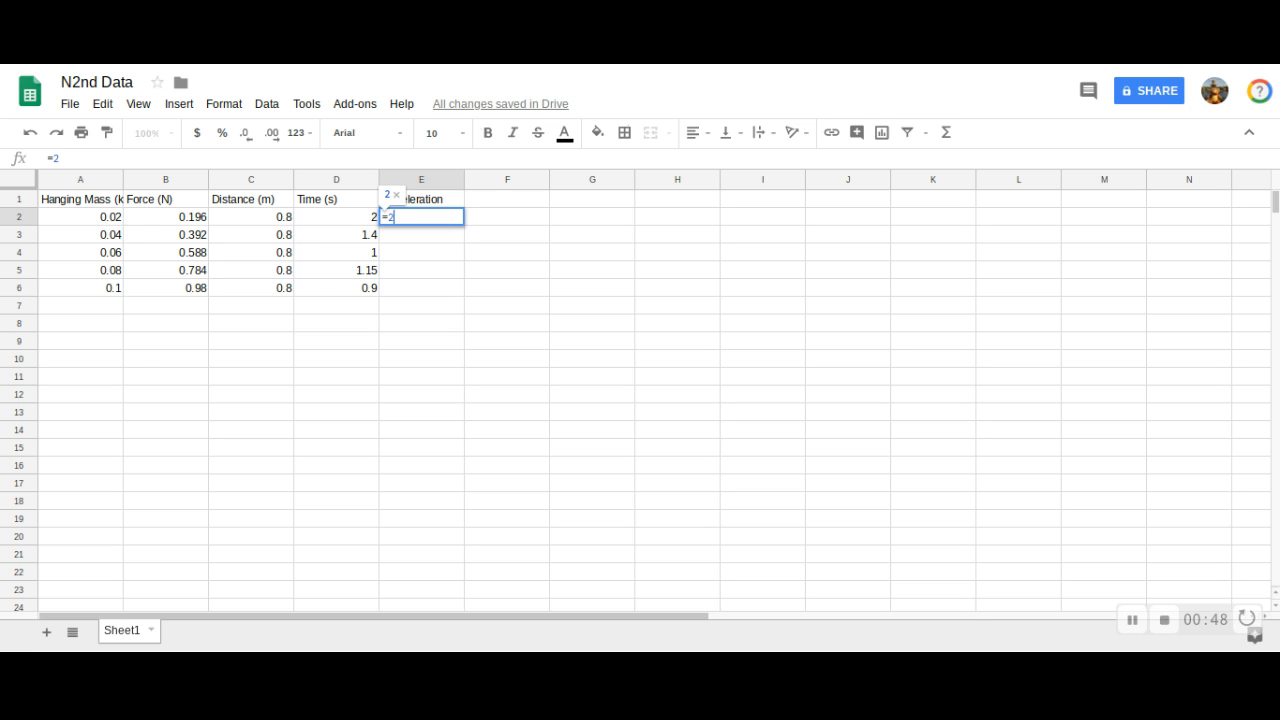
text(*)
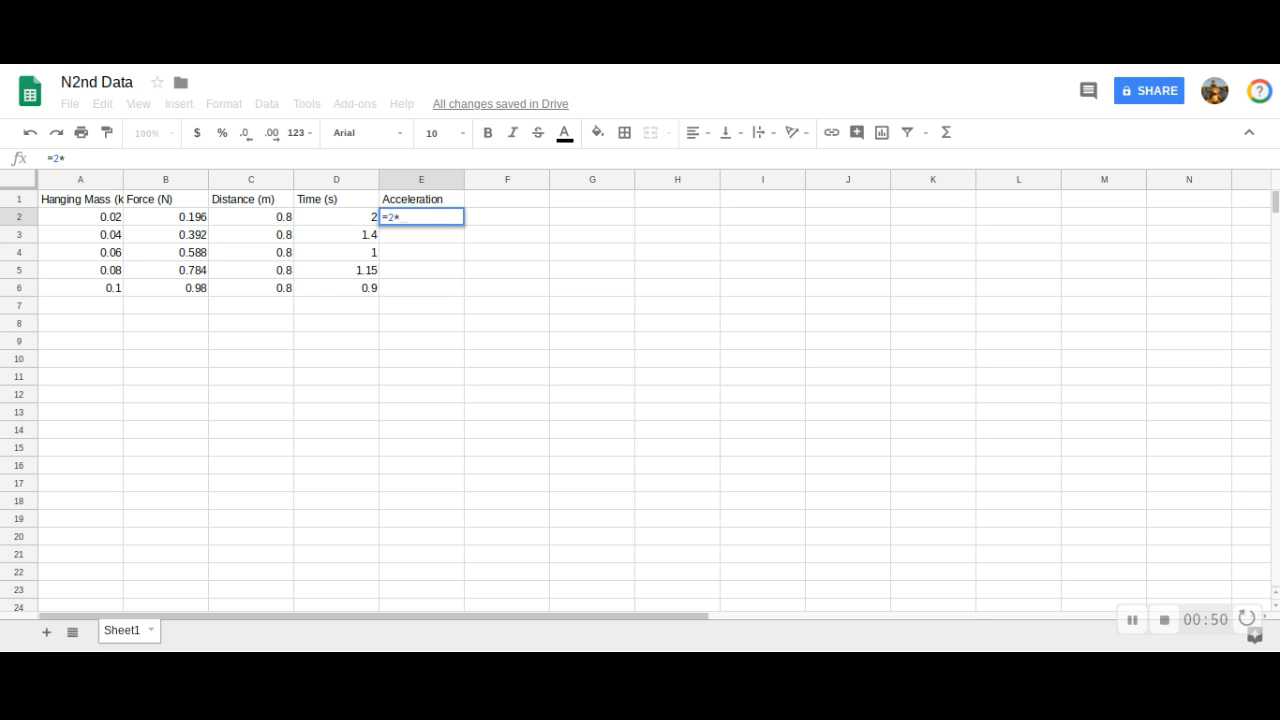
click(258, 217)
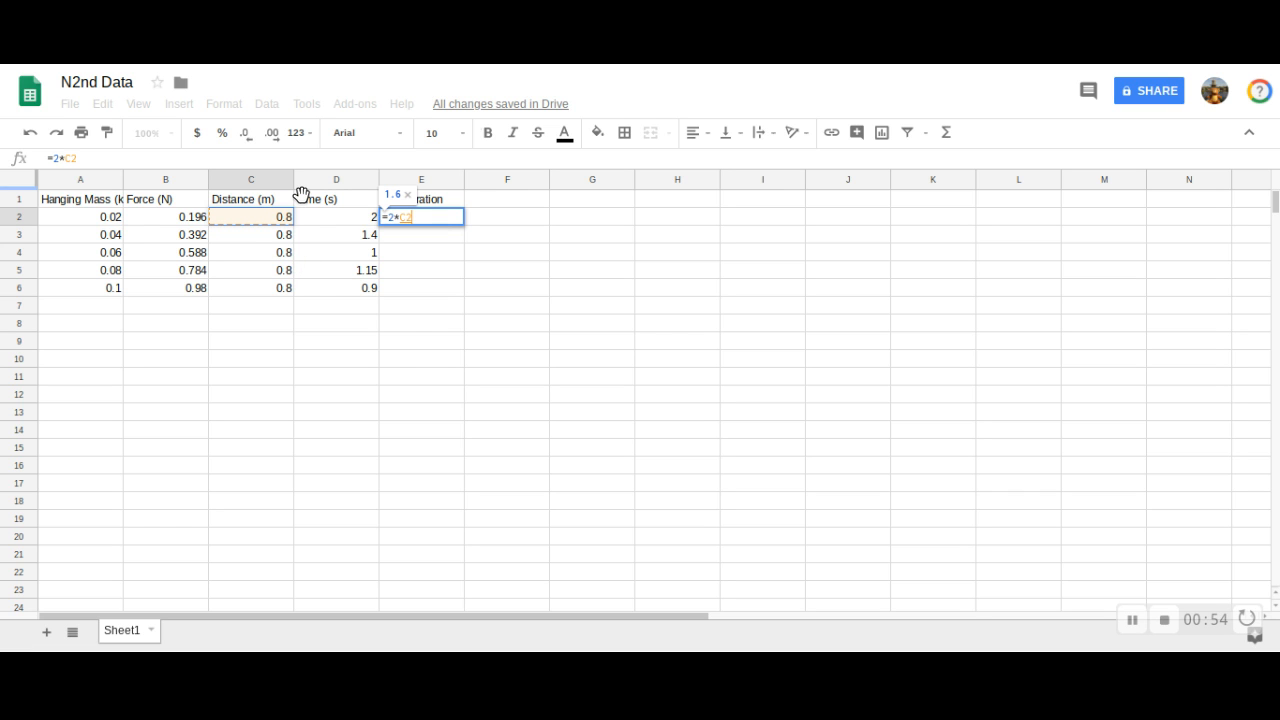
text(/)
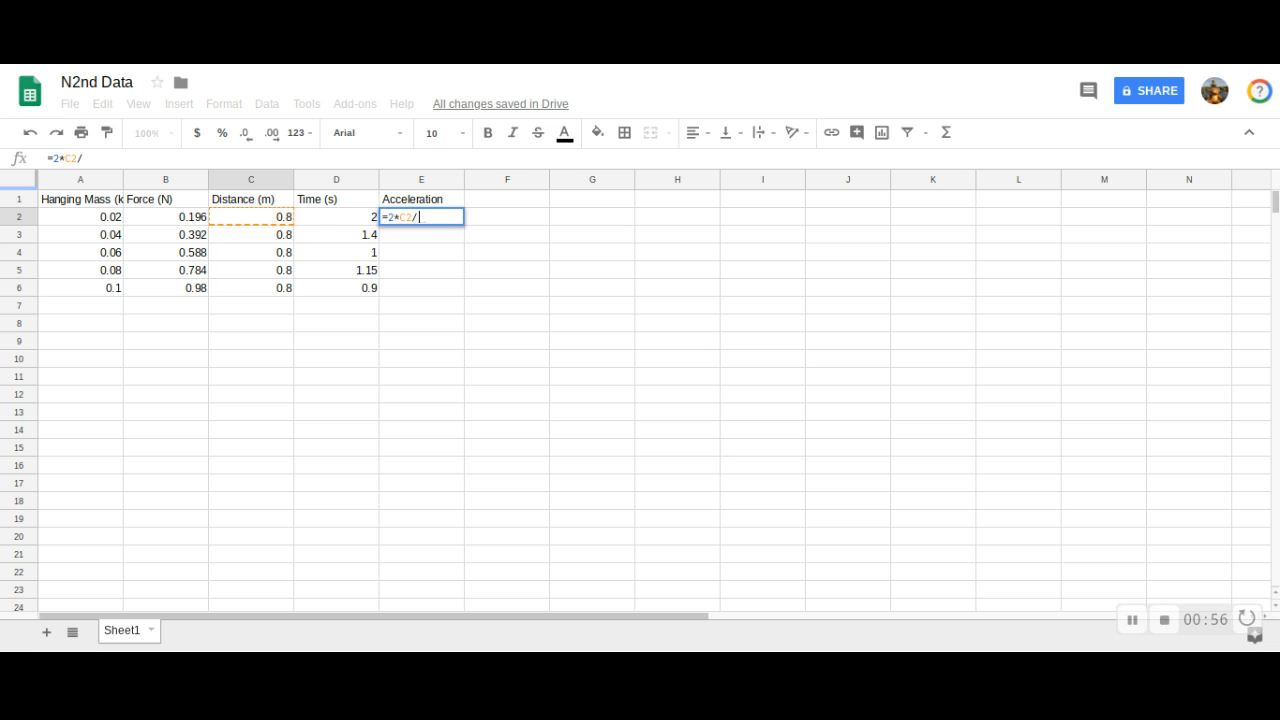
click(335, 215)
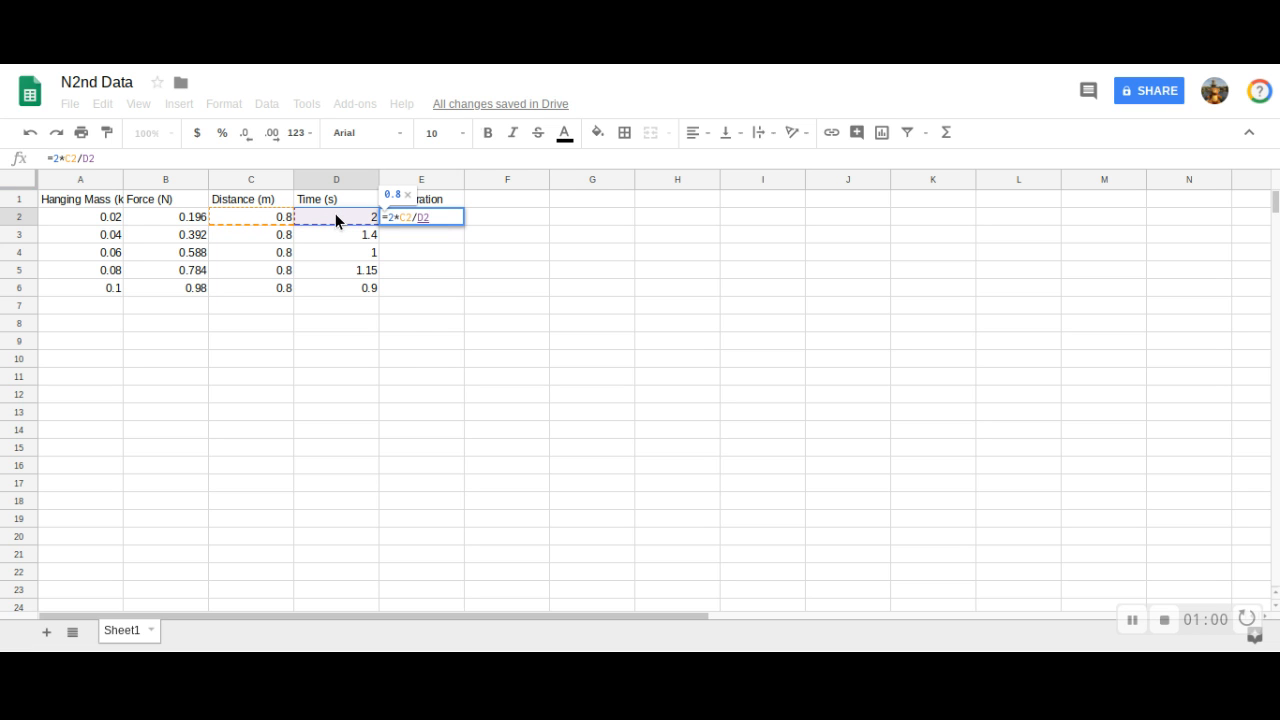
text(^2)
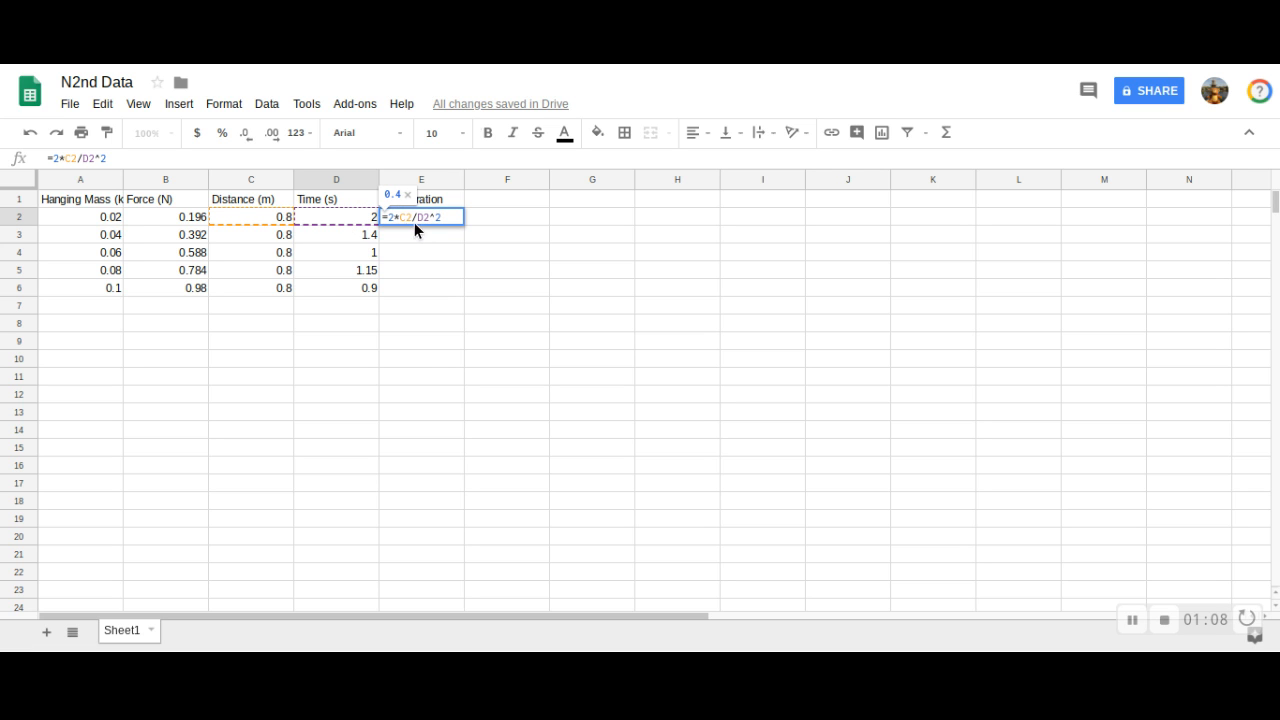
key(Return)
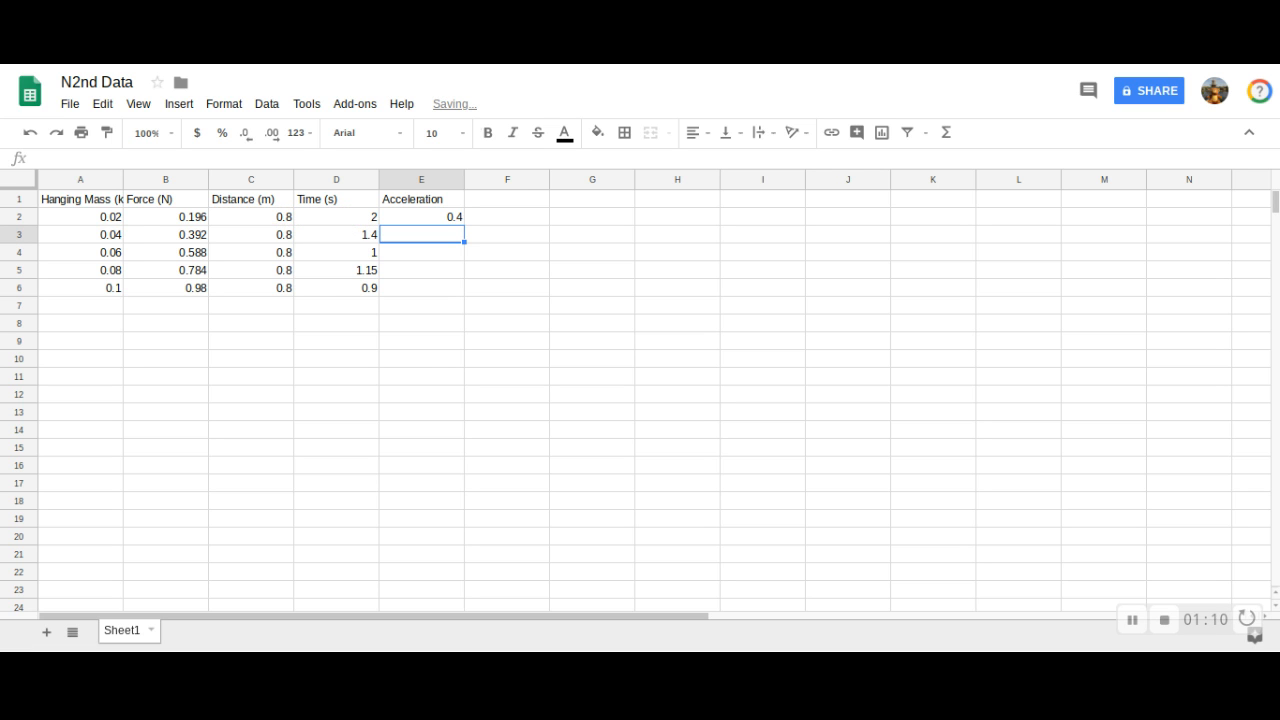
click(427, 212)
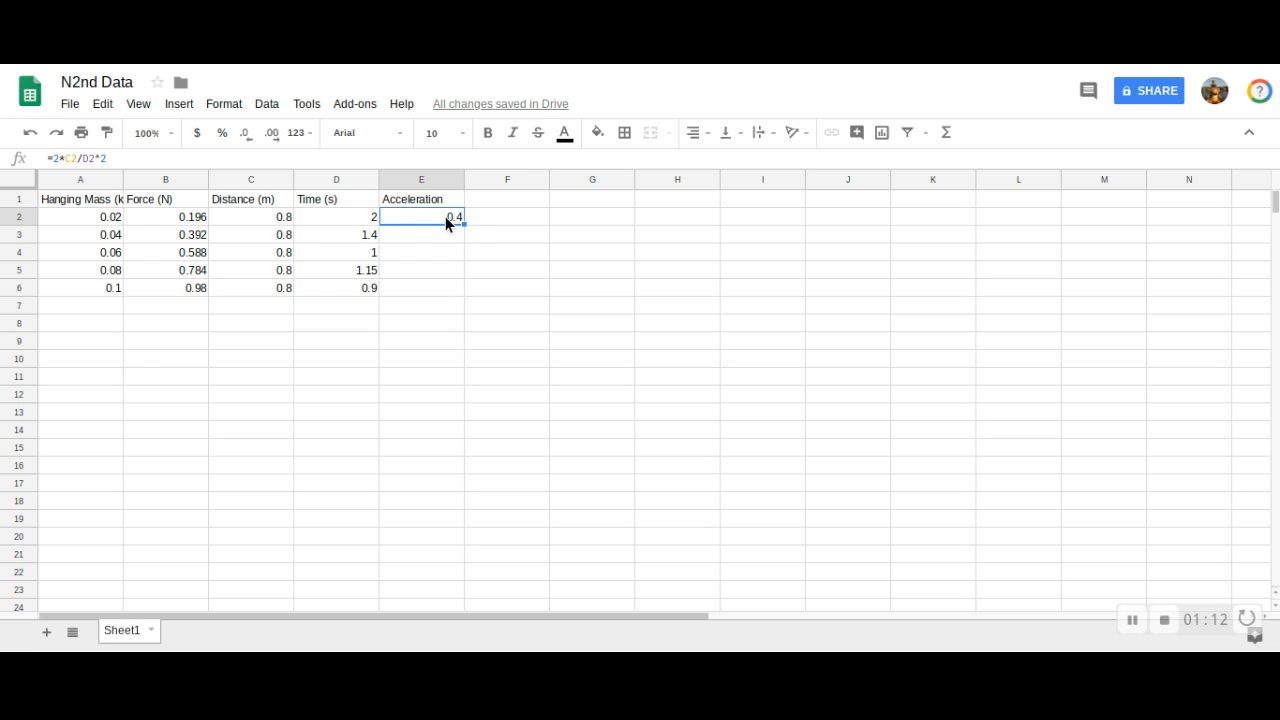
drag(463, 223, 468, 289)
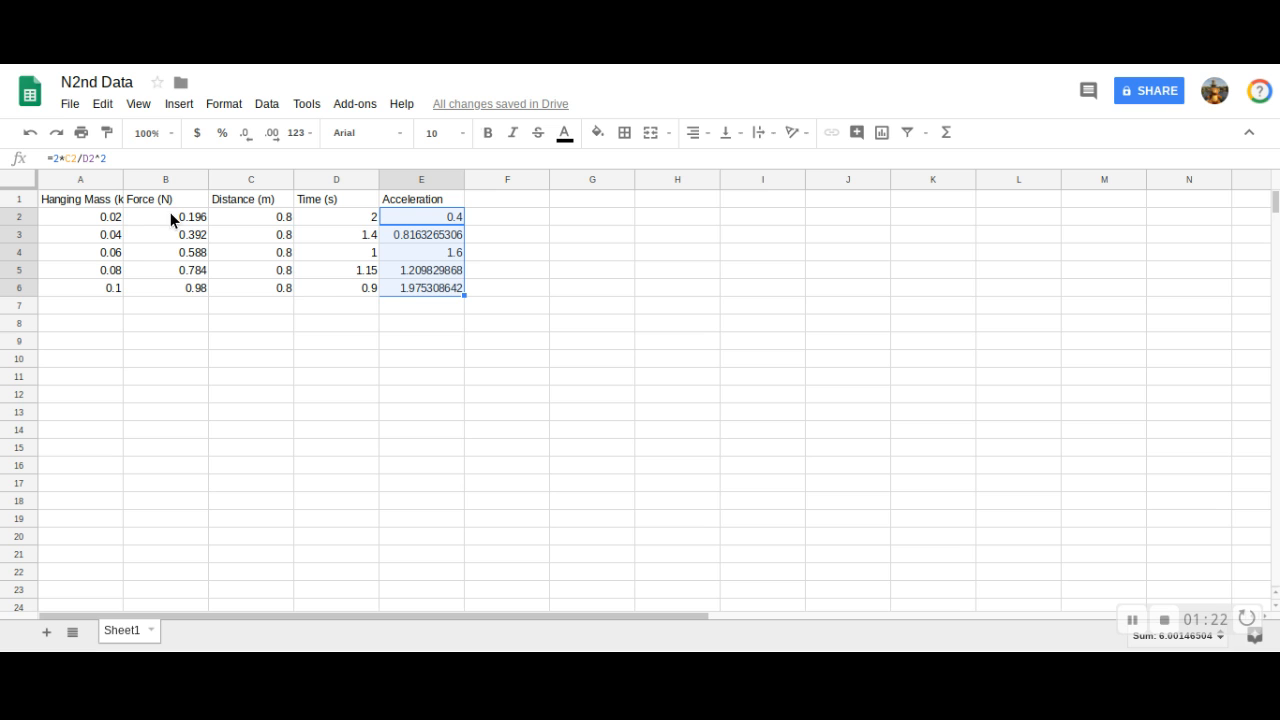
Step: Insert a chart of the Force values B2:B6 and Acceleration values E2:E6 and make it a scatter chart
drag(170, 212, 176, 283)
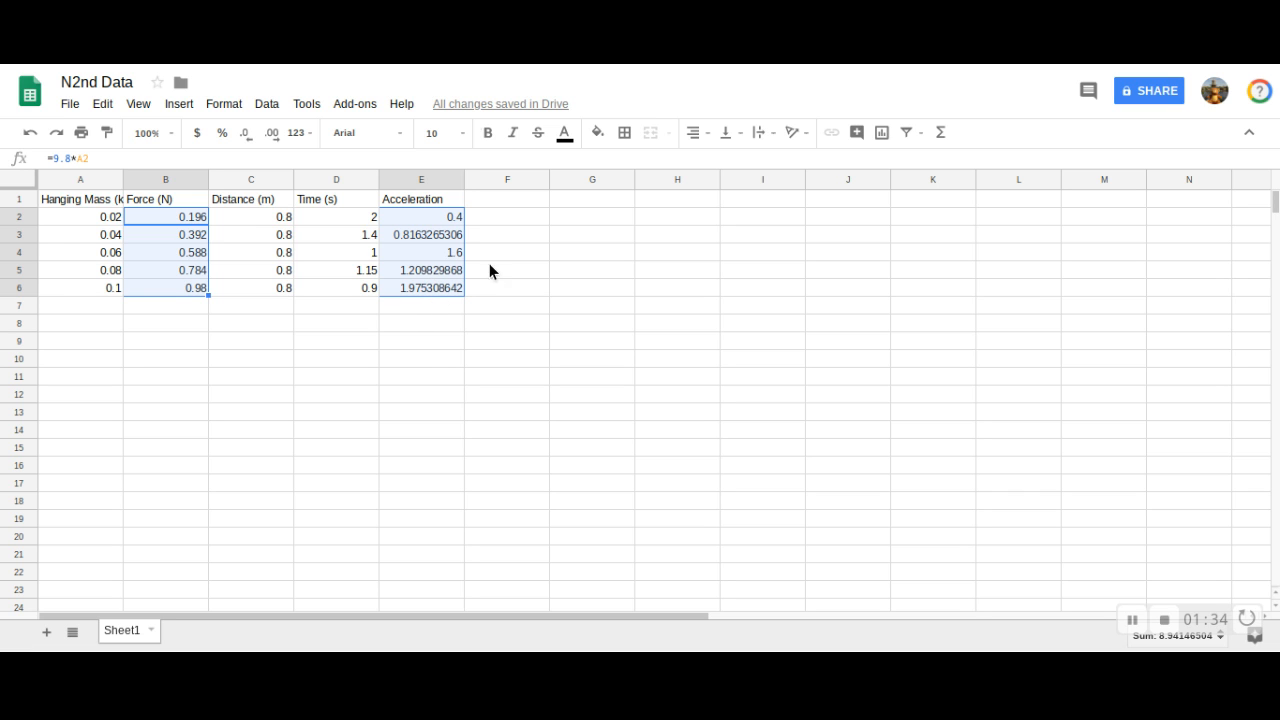
click(881, 137)
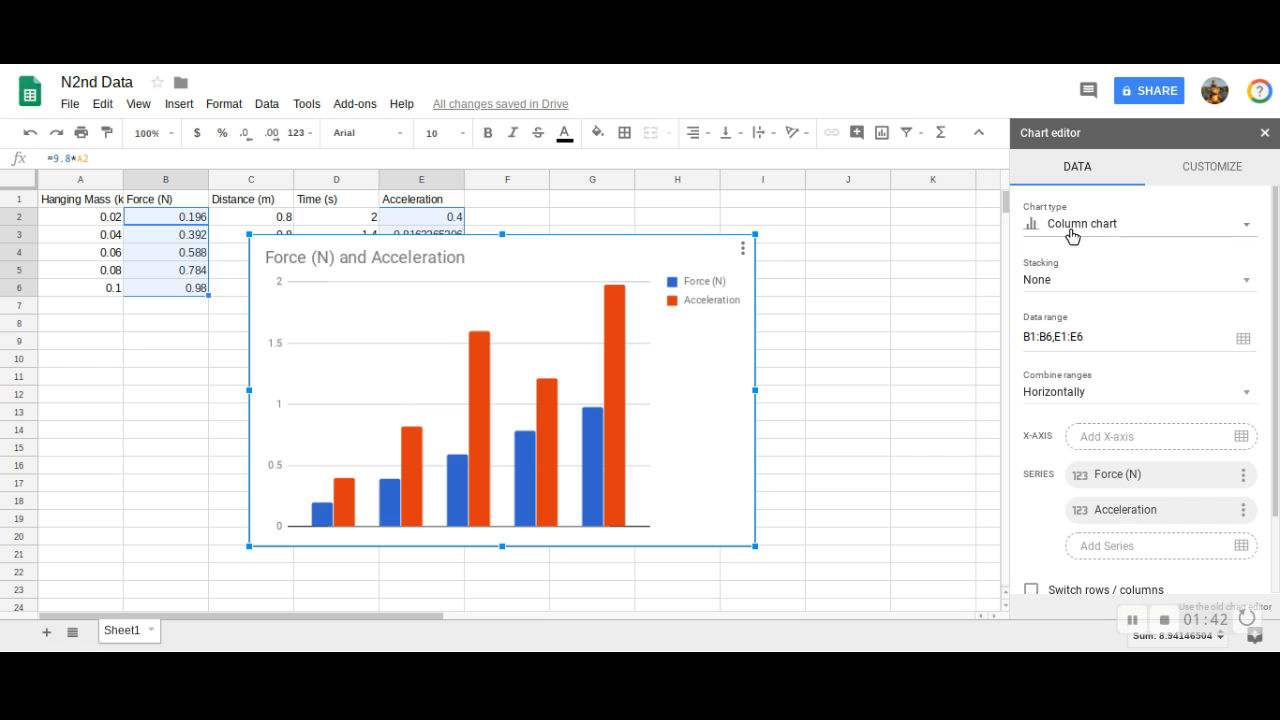
click(1245, 227)
scroll(1083, 348, down, 4)
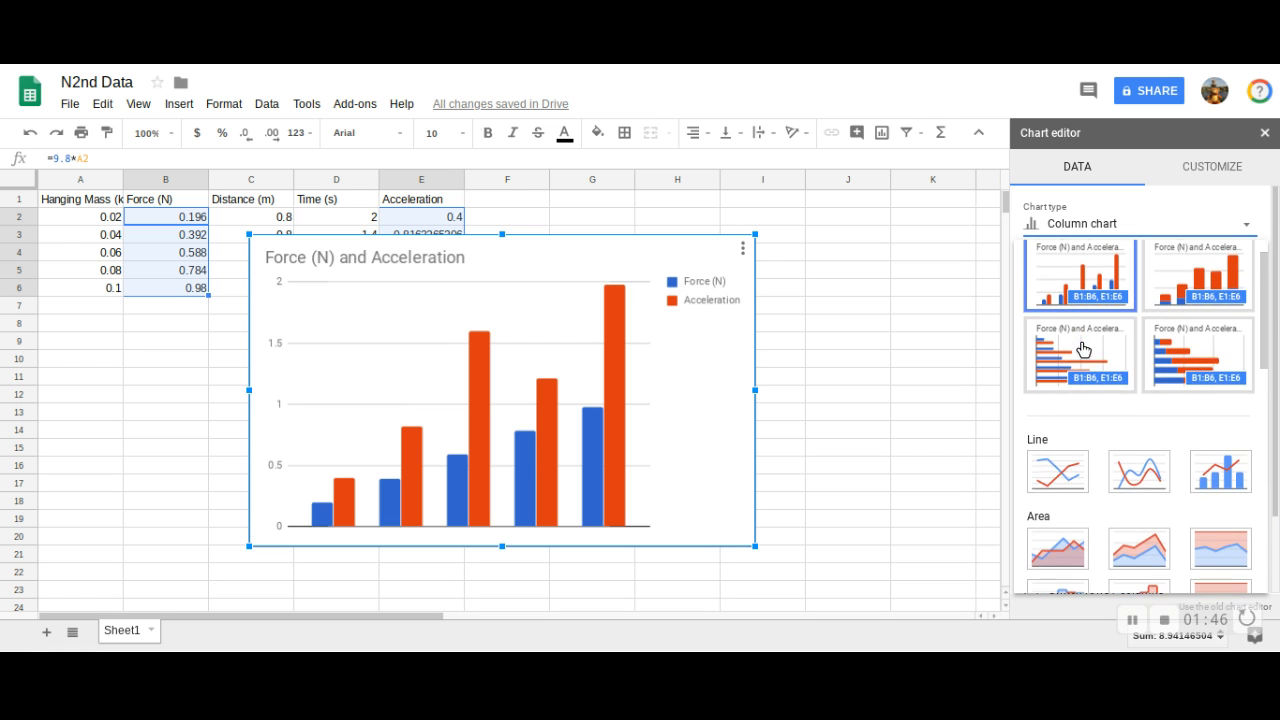
scroll(1083, 348, down, 6)
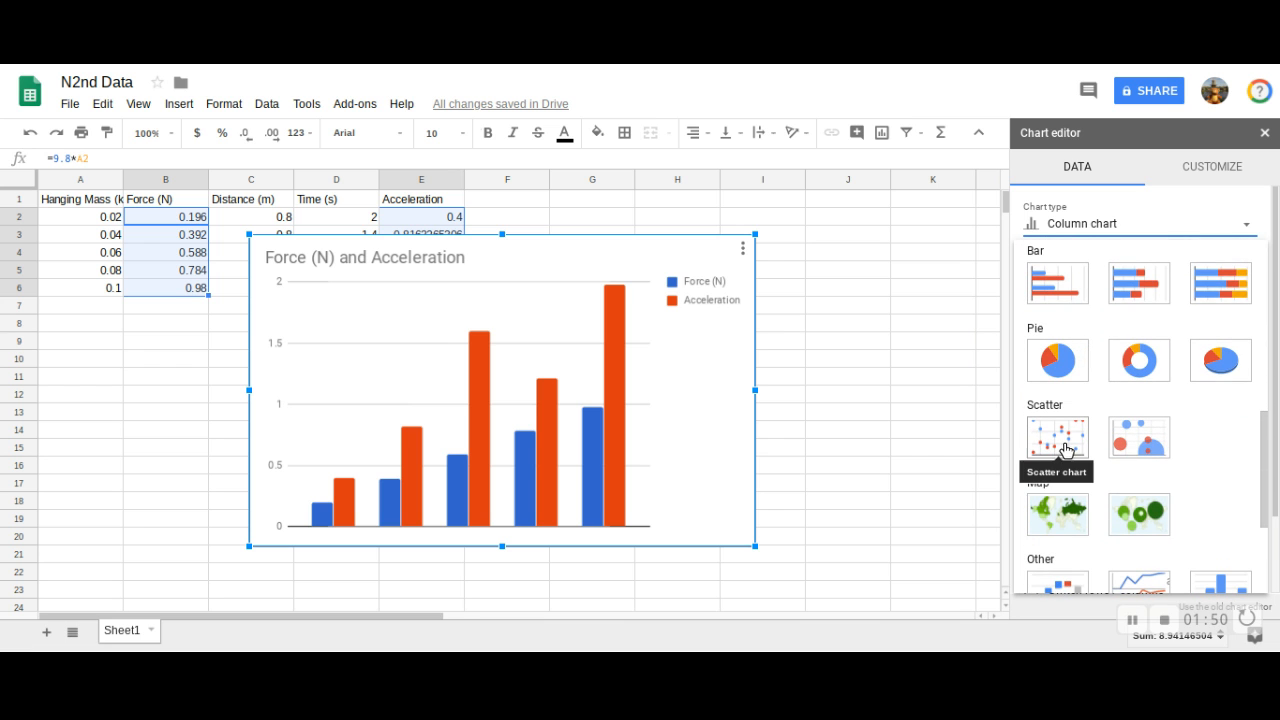
click(1066, 444)
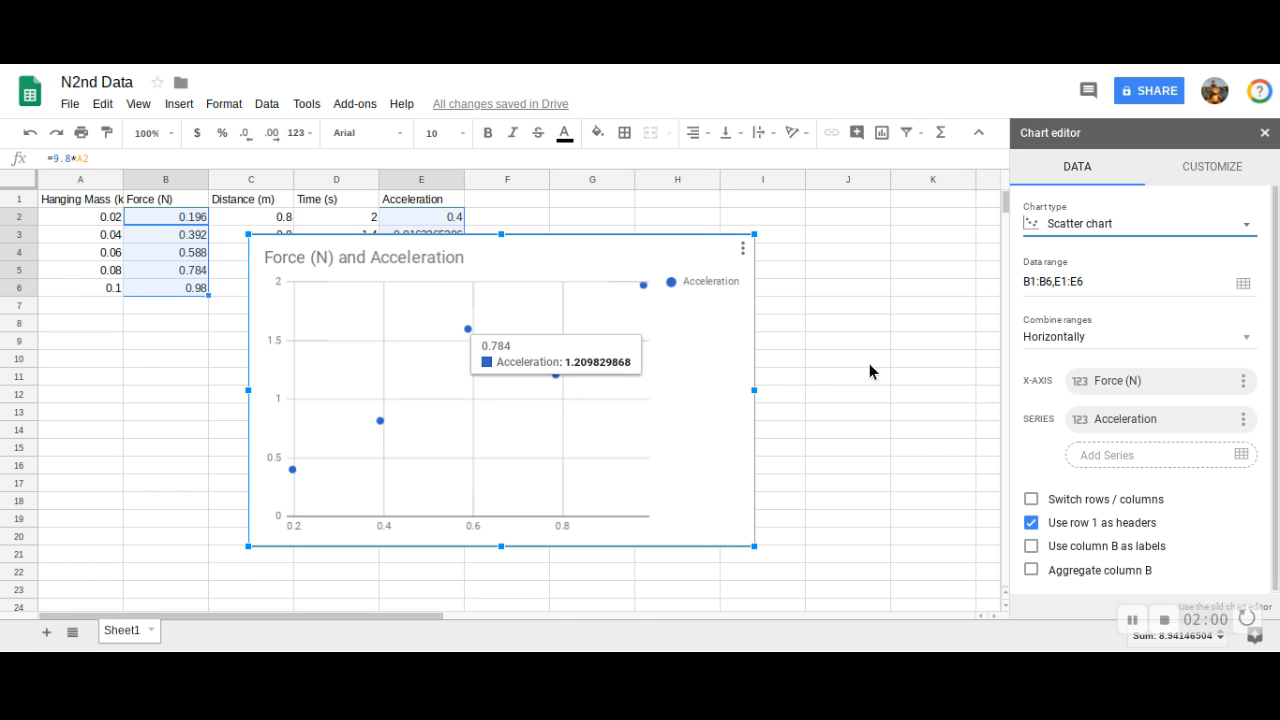
Step: Add a linear trendline to the Acceleration series and label it with its equation
click(379, 420)
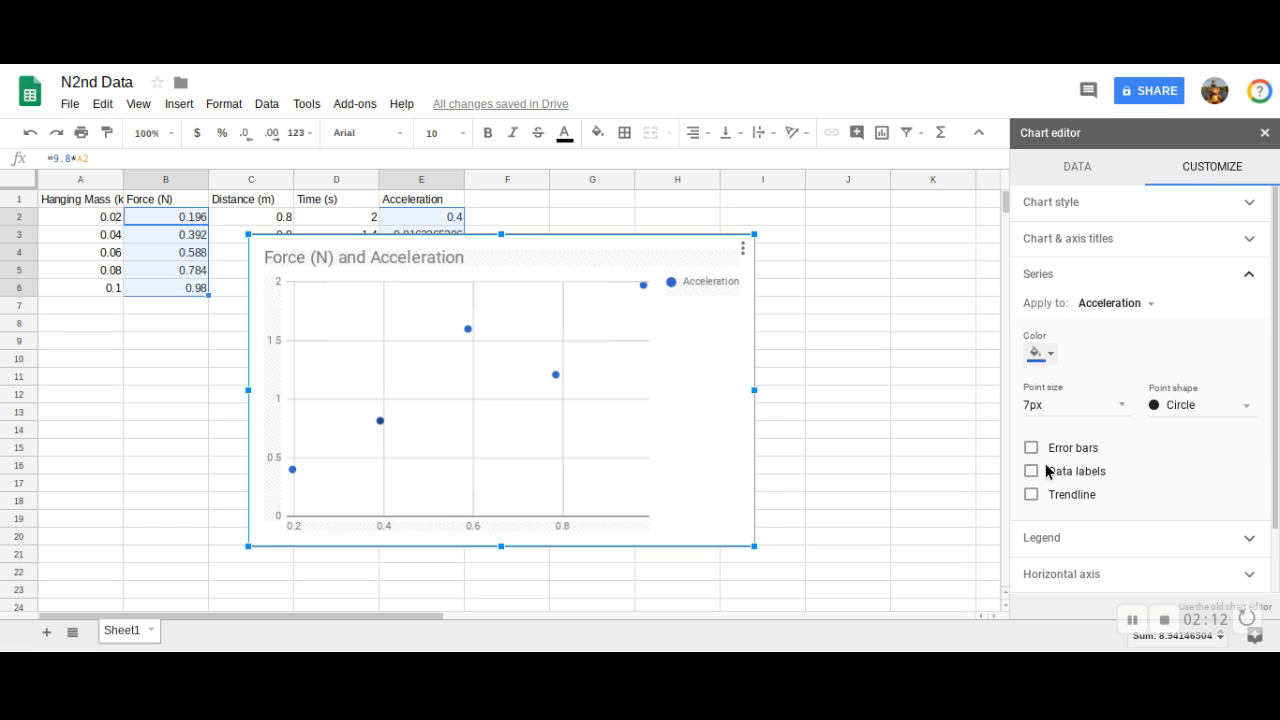
click(1031, 495)
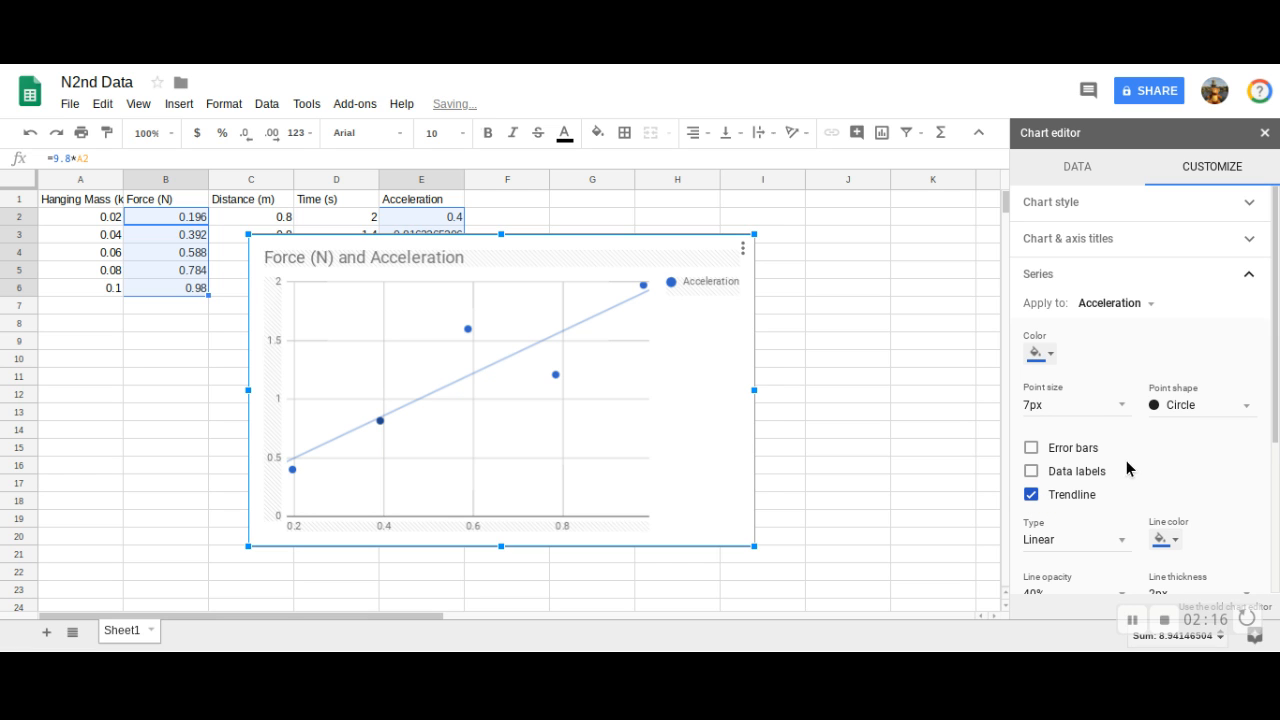
scroll(1095, 466, down, 1)
scroll(1095, 466, down, 3)
scroll(1093, 466, down, 1)
click(1126, 523)
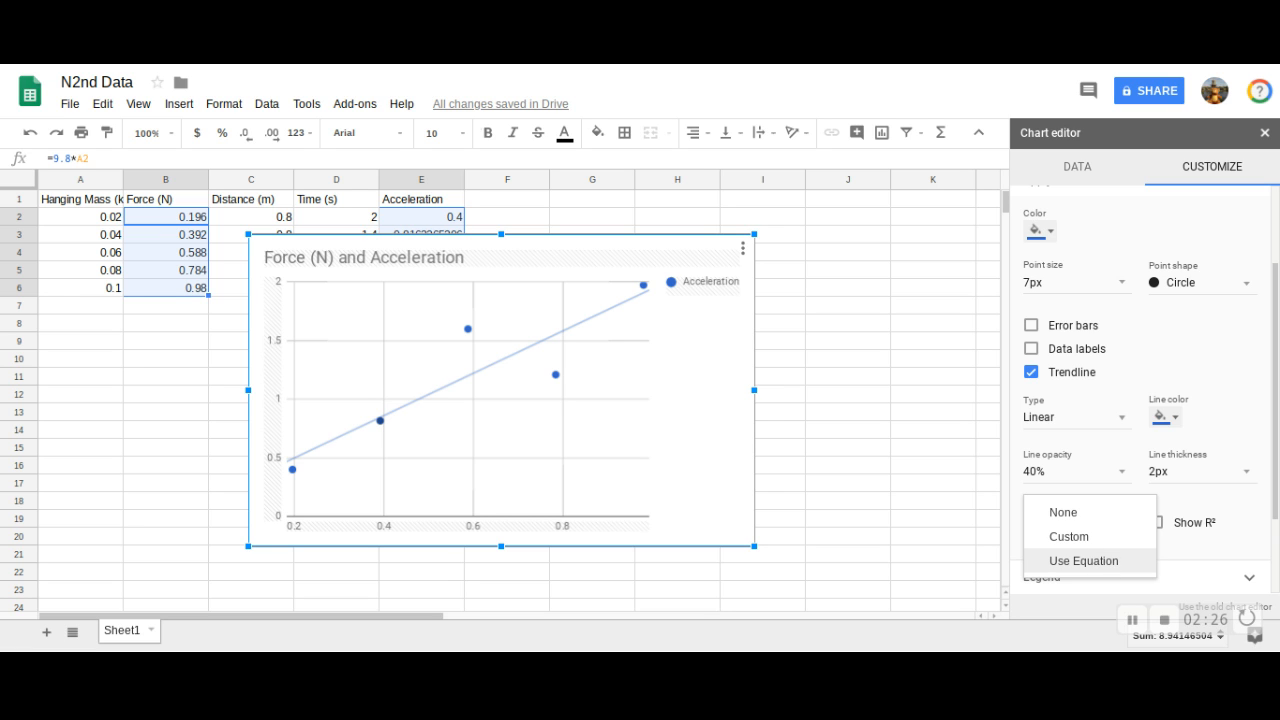
click(1106, 568)
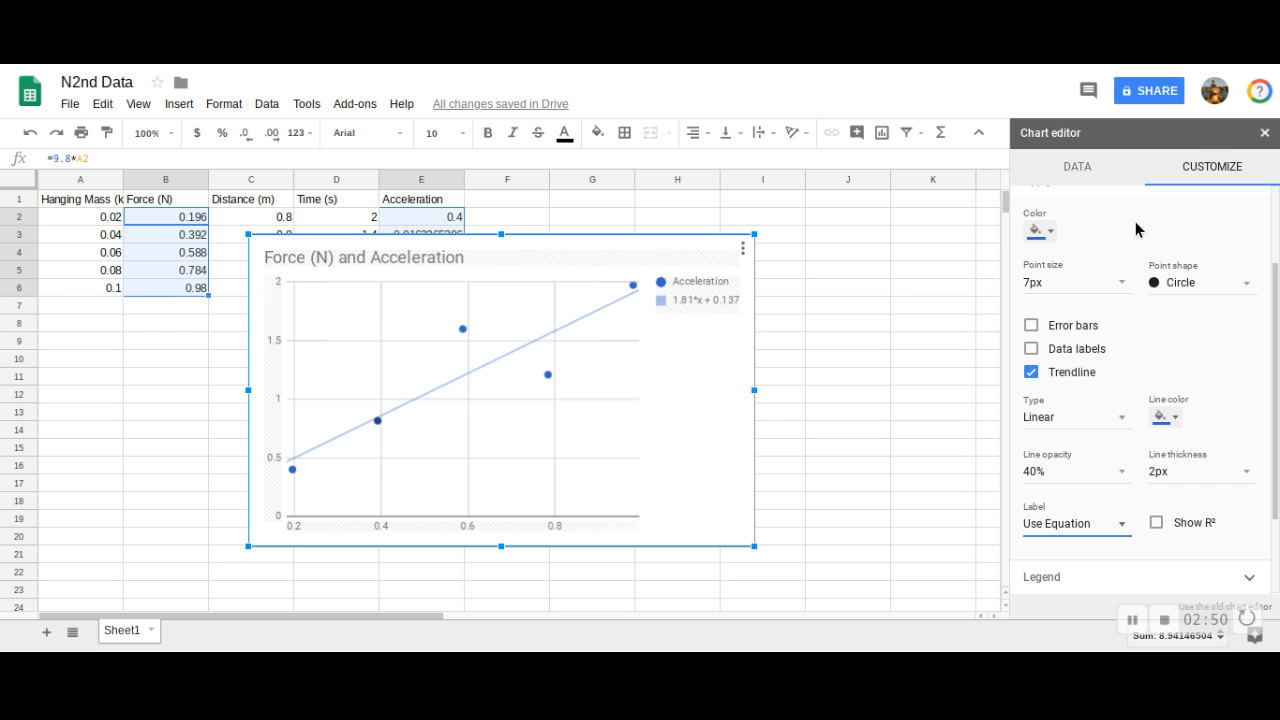
Step: Set the chart's horizontal axis title to "Force (N)"
scroll(1120, 249, up, 3)
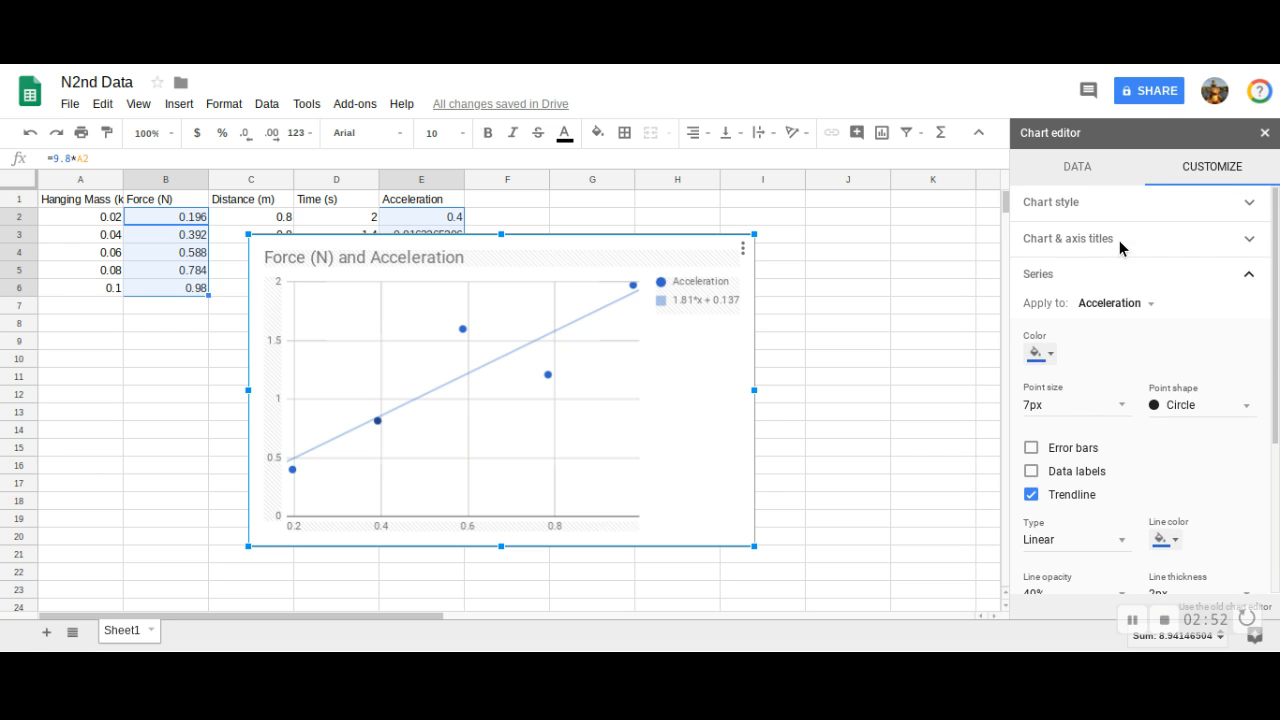
click(1249, 244)
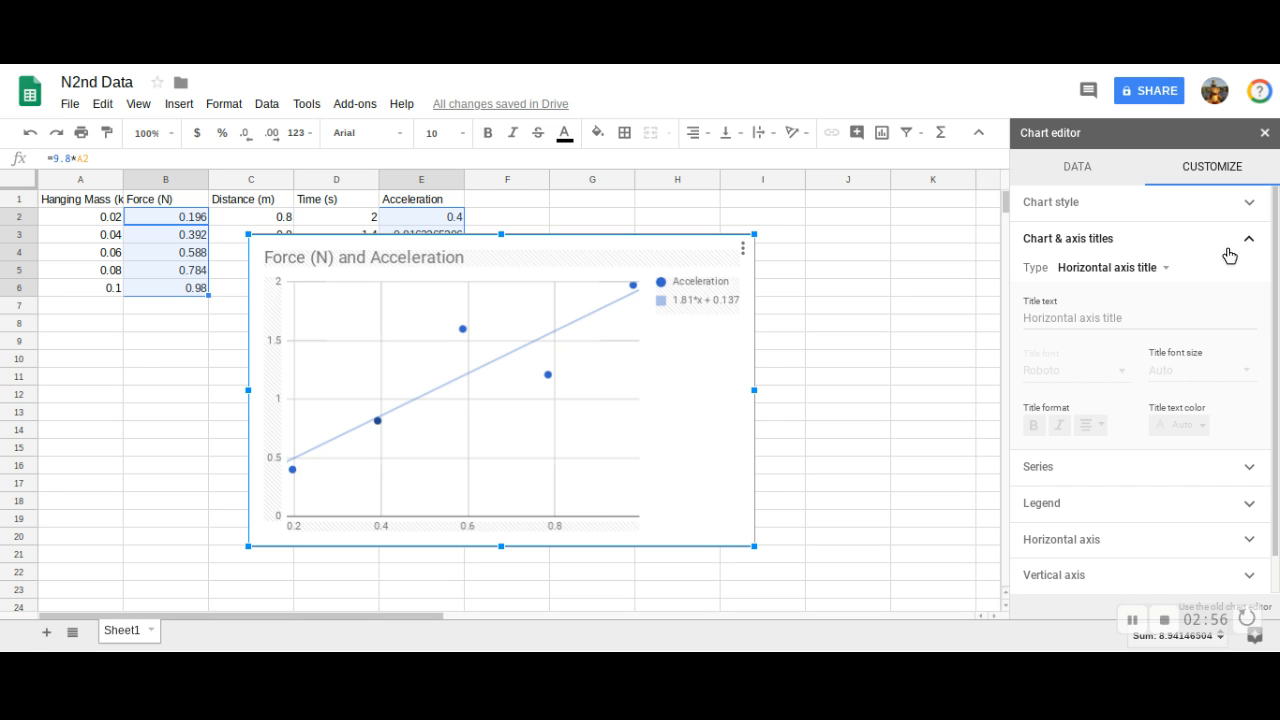
click(1081, 317)
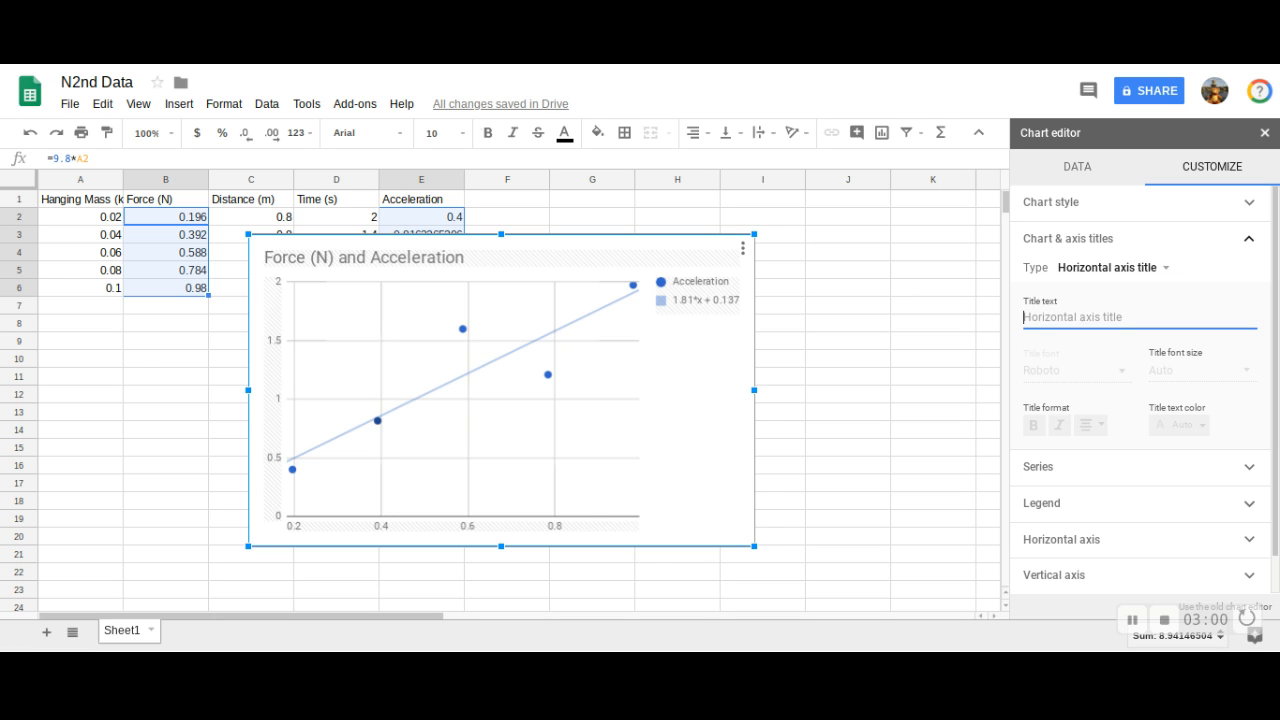
text(Force (N))
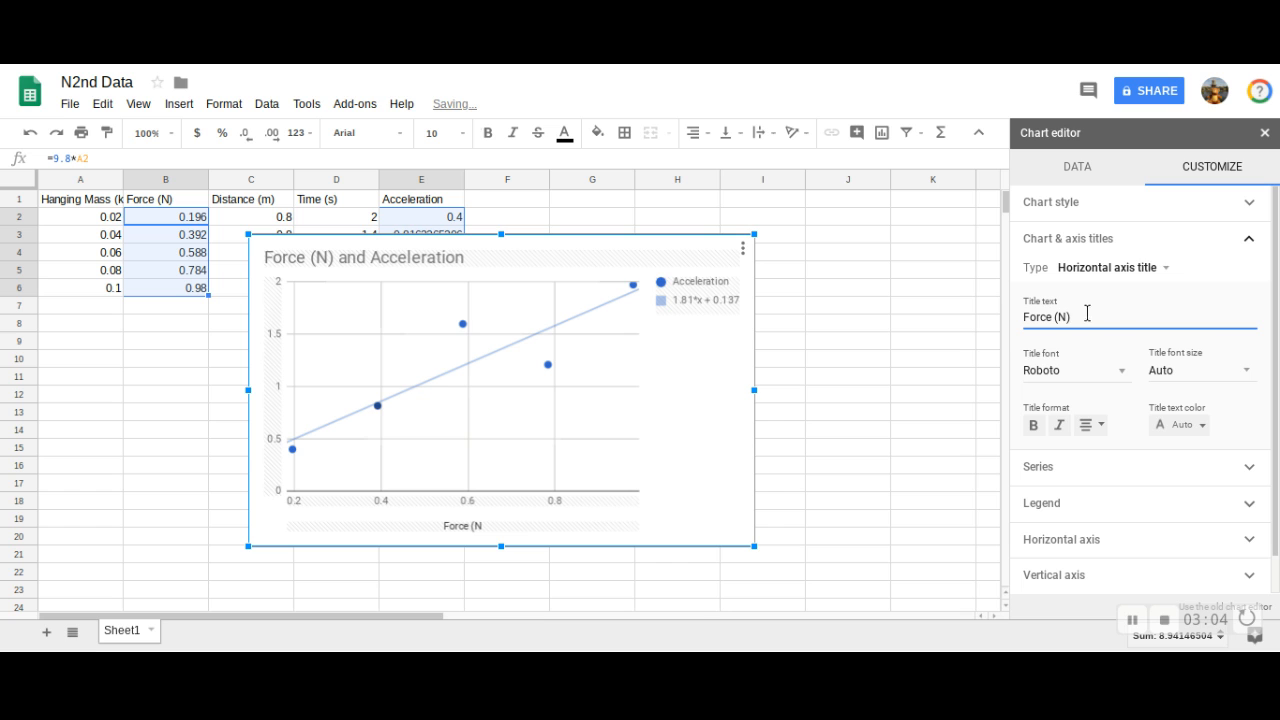
Step: Set the chart's vertical axis title to "Acceleration (m/s2)"
click(1163, 268)
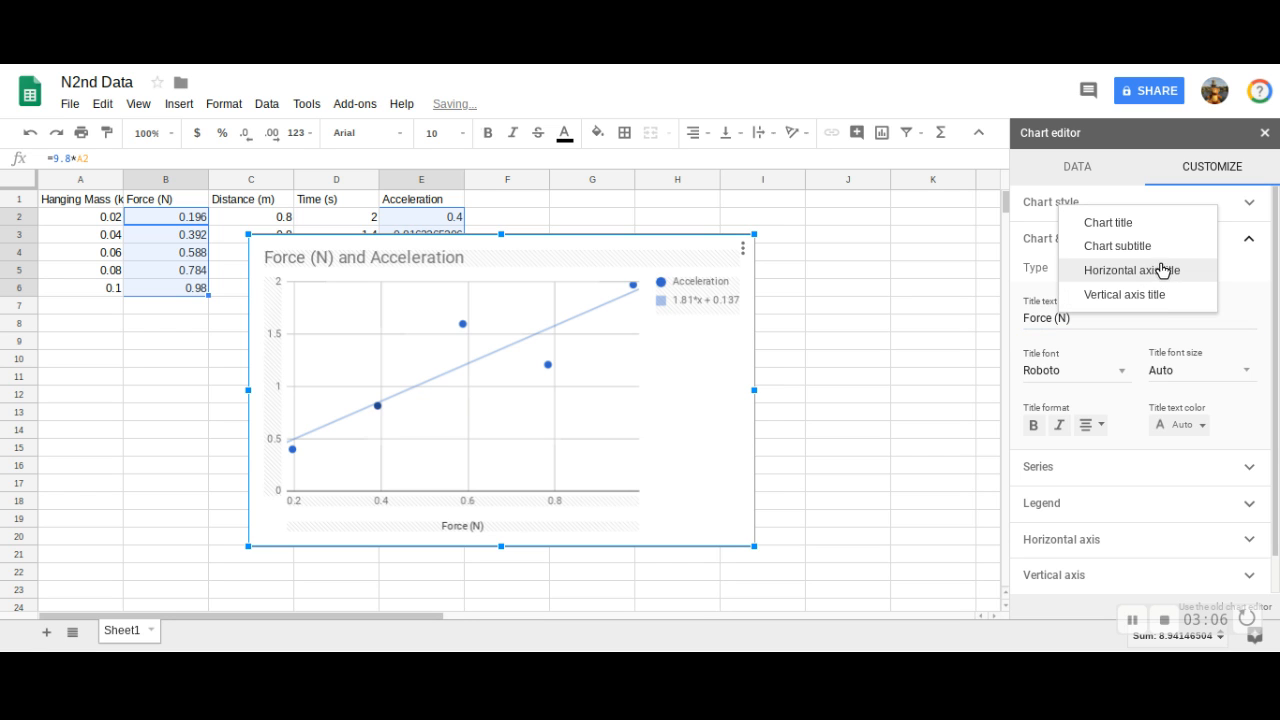
click(1150, 294)
click(1127, 317)
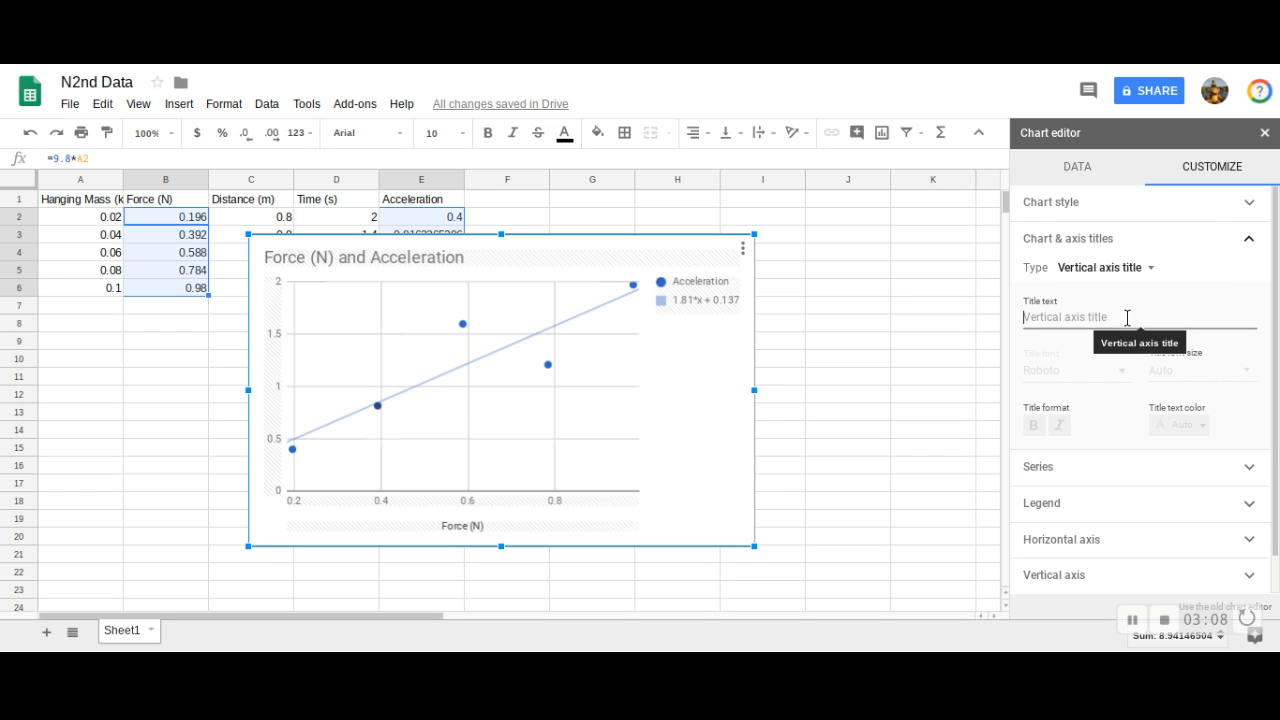
text(Acceleratio)
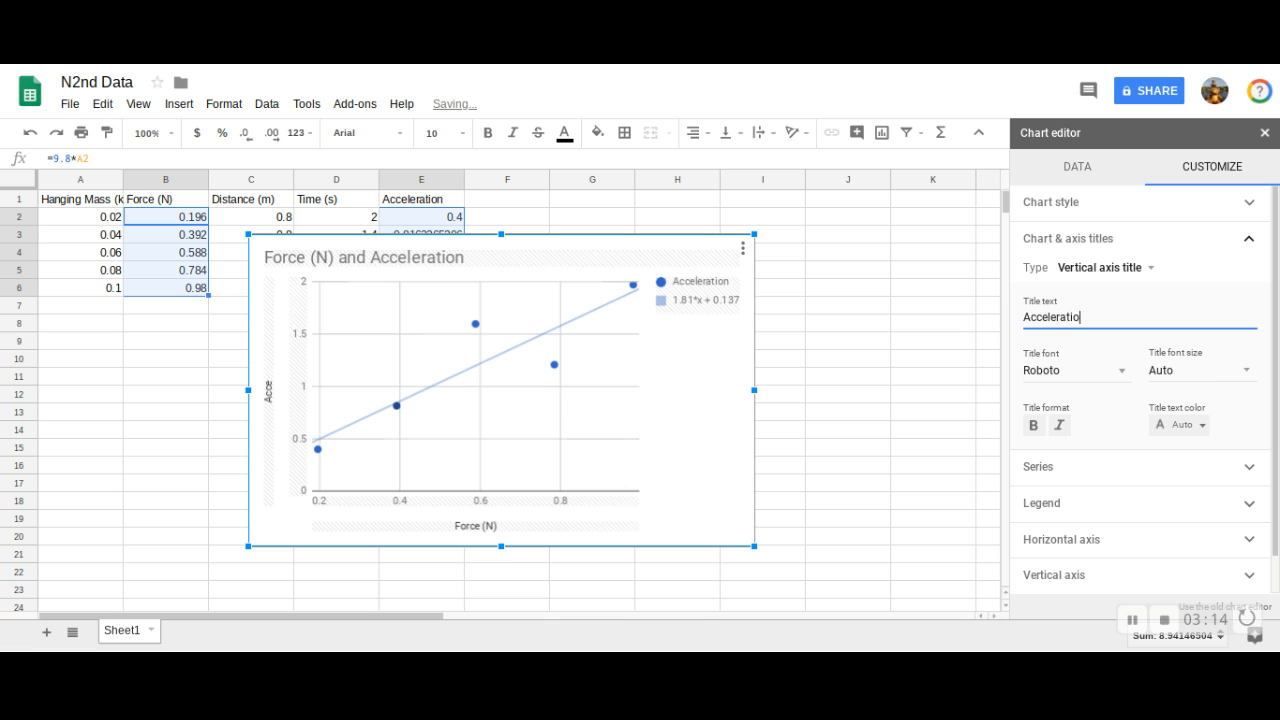
text(n (m/s2)
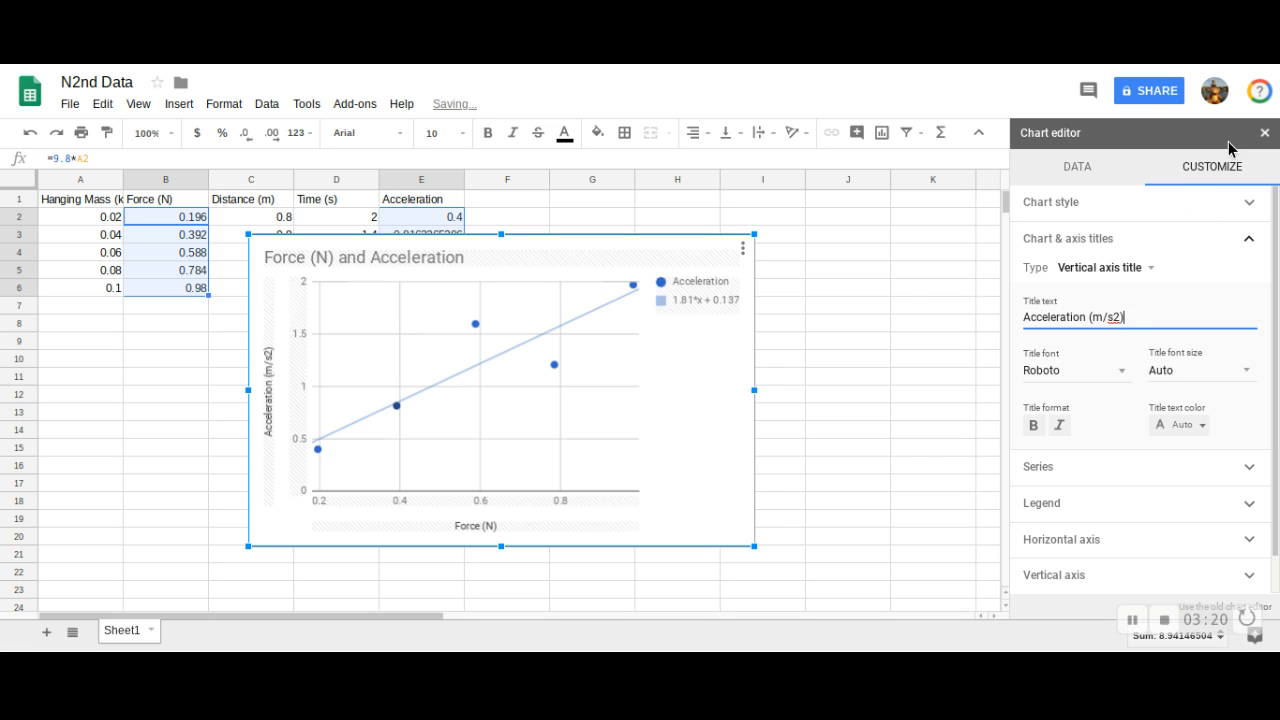
Step: Close the chart editor and move the chart off the data table so it starts in column F
click(1265, 134)
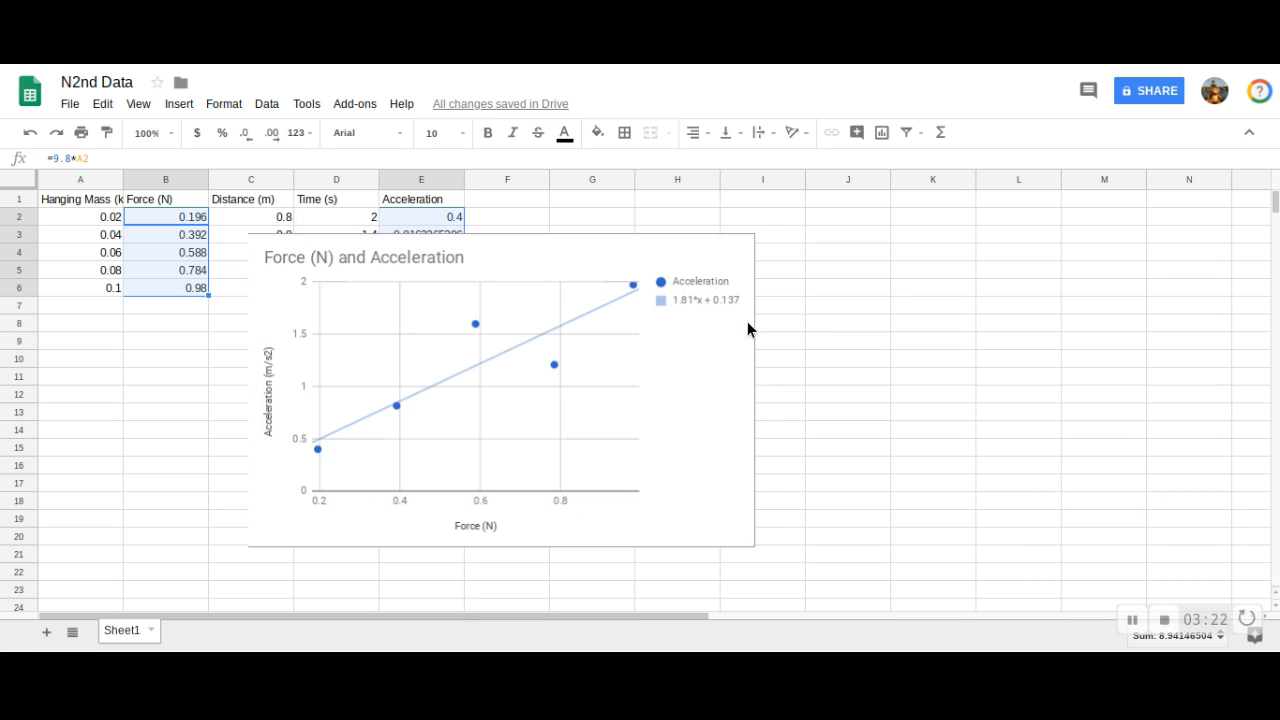
click(595, 256)
drag(592, 261, 843, 237)
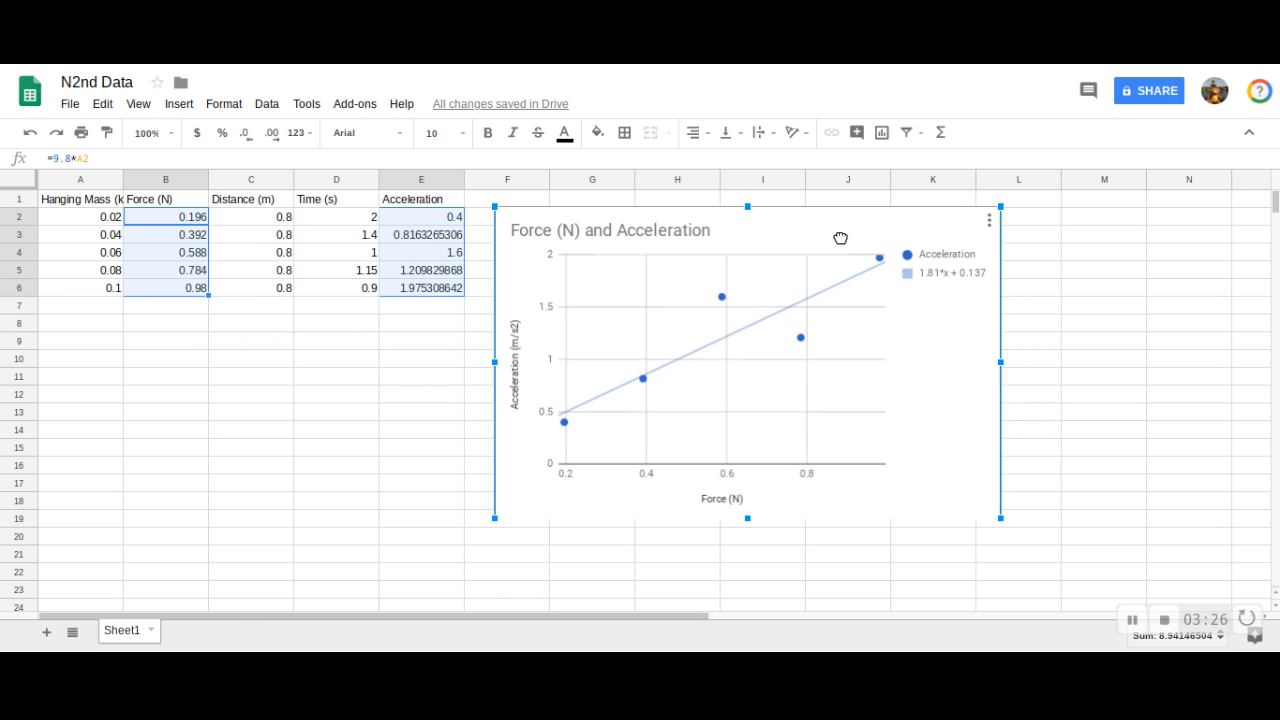